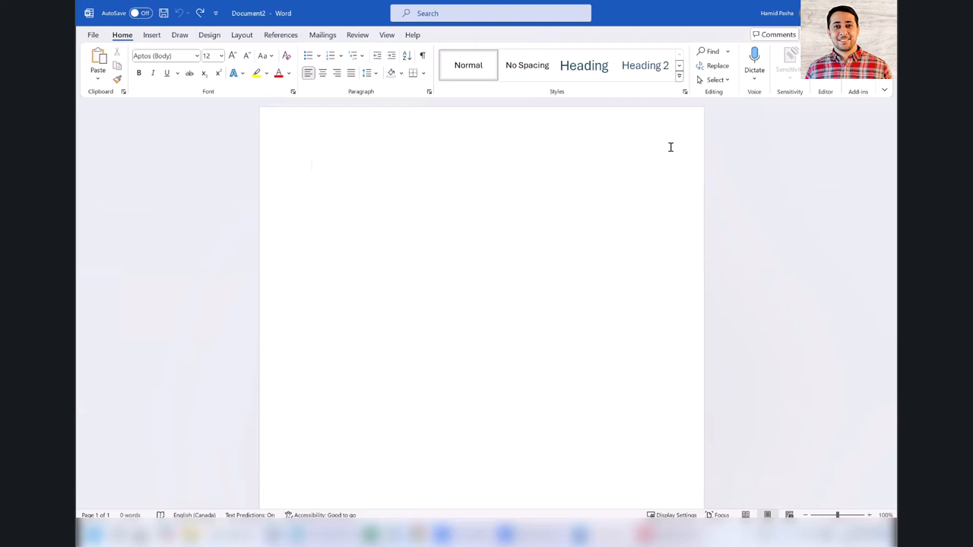
Step: Copy the Key Events article section from Opera and return to the blank Word document
{"action": "key", "text": "alt+Tab"}
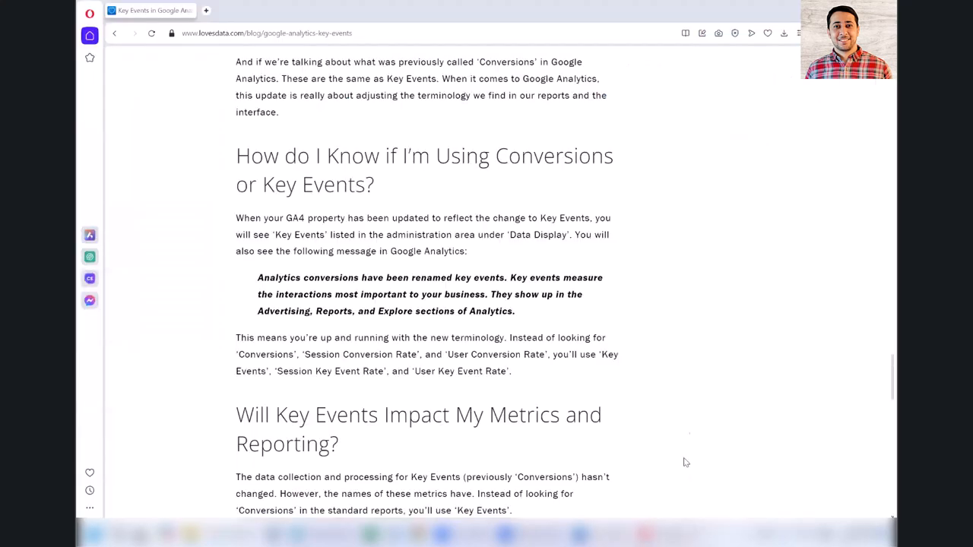
{"action": "left_click_drag", "start_coordinate": [235, 154], "coordinate": [532, 371]}
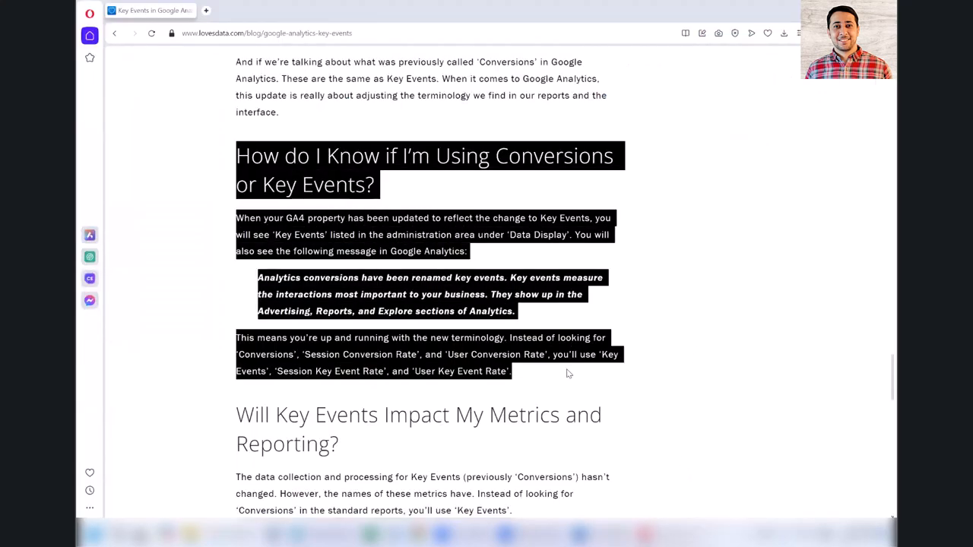
{"action": "key", "text": "ctrl+c"}
{"action": "key", "text": "alt+Tab"}
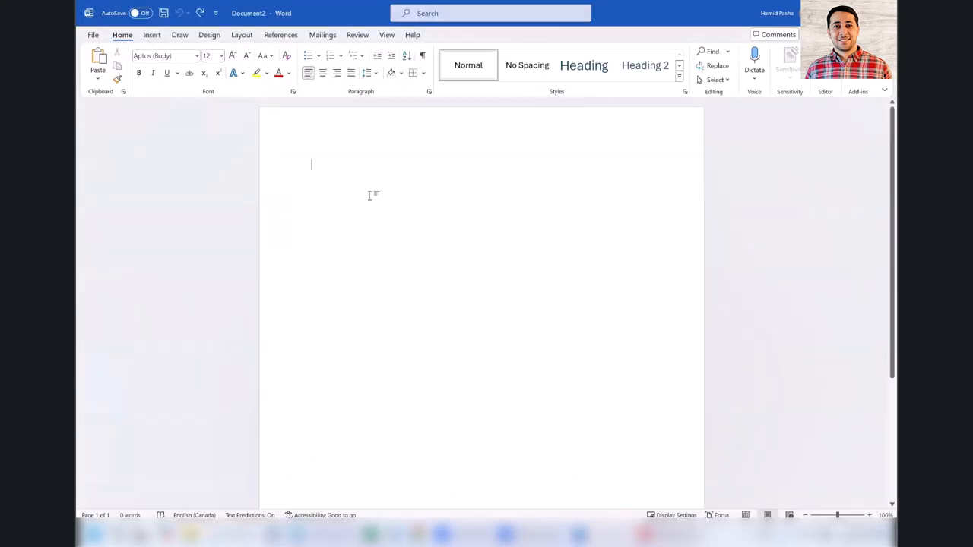
Step: Paste the article section into the document keeping its source web formatting
{"action": "key", "text": "ctrl+v"}
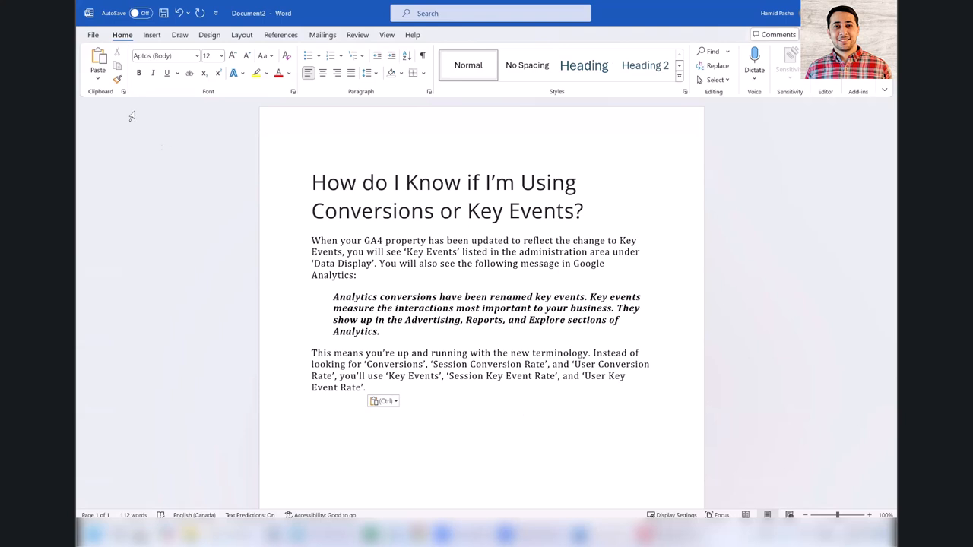
Step: Reach Word Options through the File backstage screen
{"action": "left_click", "coordinate": [93, 35]}
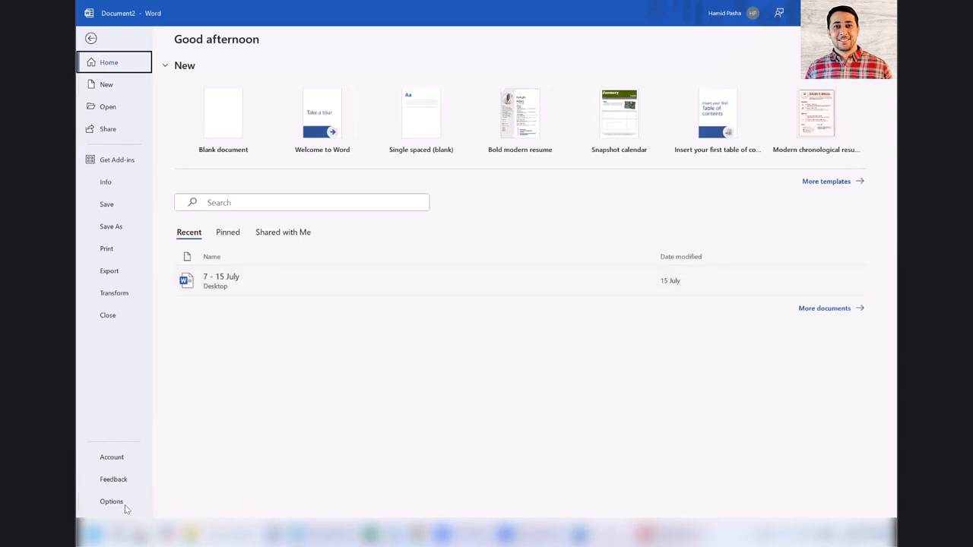
{"action": "left_click", "coordinate": [127, 508]}
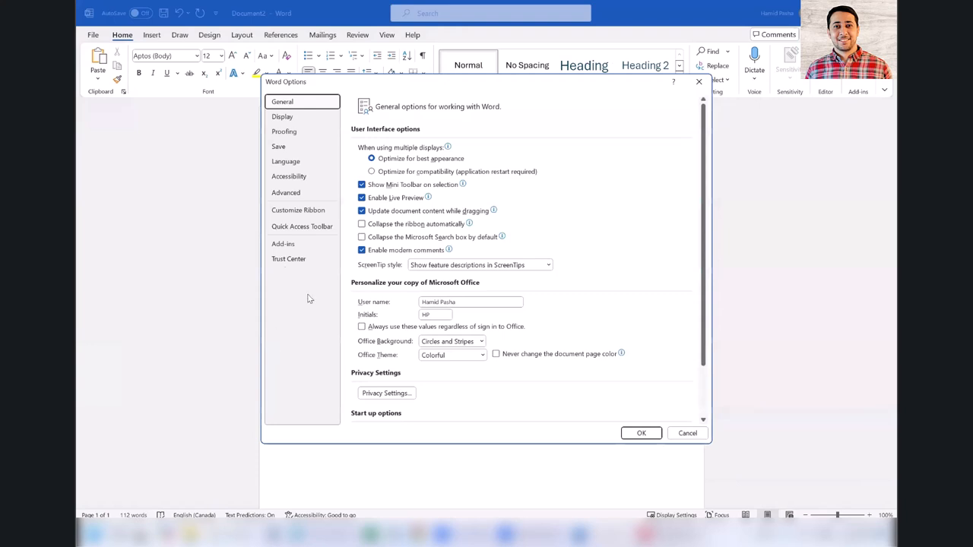
Step: In Advanced options, set 'Pasting from other programs' to Keep Text Only and confirm
{"action": "left_click", "coordinate": [286, 193]}
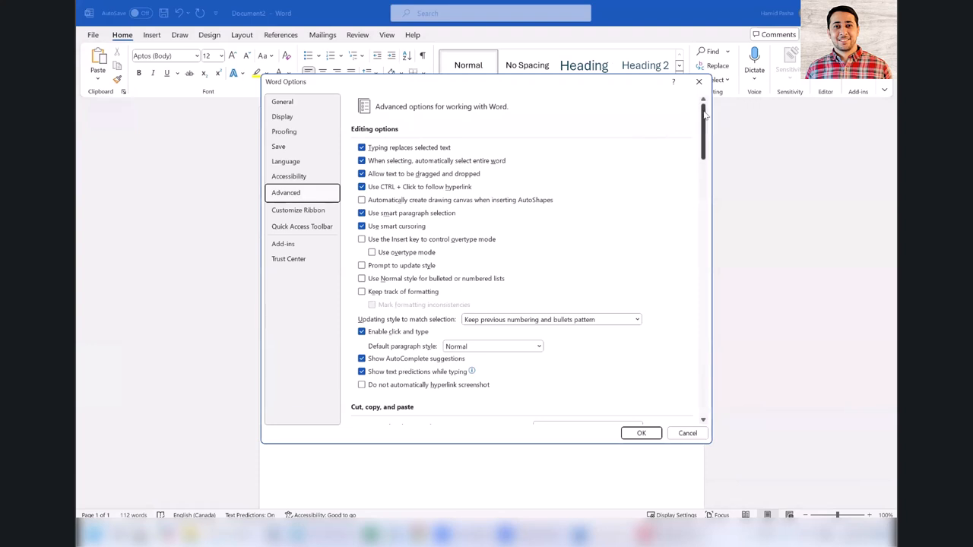
{"action": "left_click_drag", "start_coordinate": [704, 113], "coordinate": [704, 175]}
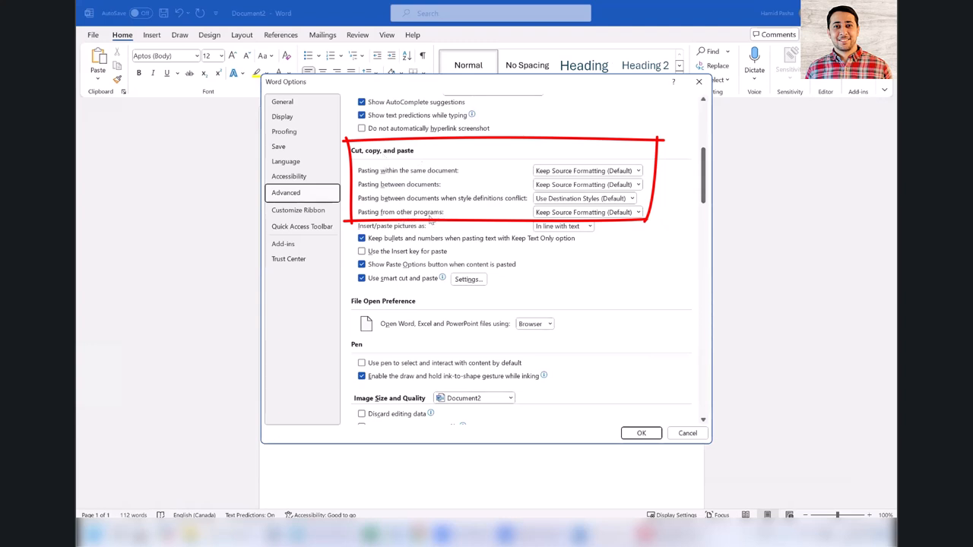
{"action": "left_click", "coordinate": [638, 212]}
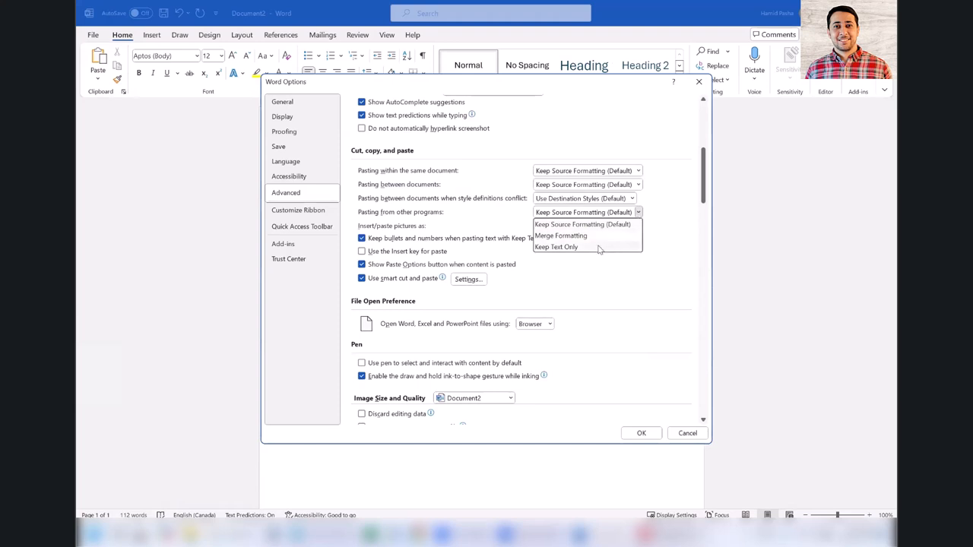
{"action": "left_click", "coordinate": [598, 247]}
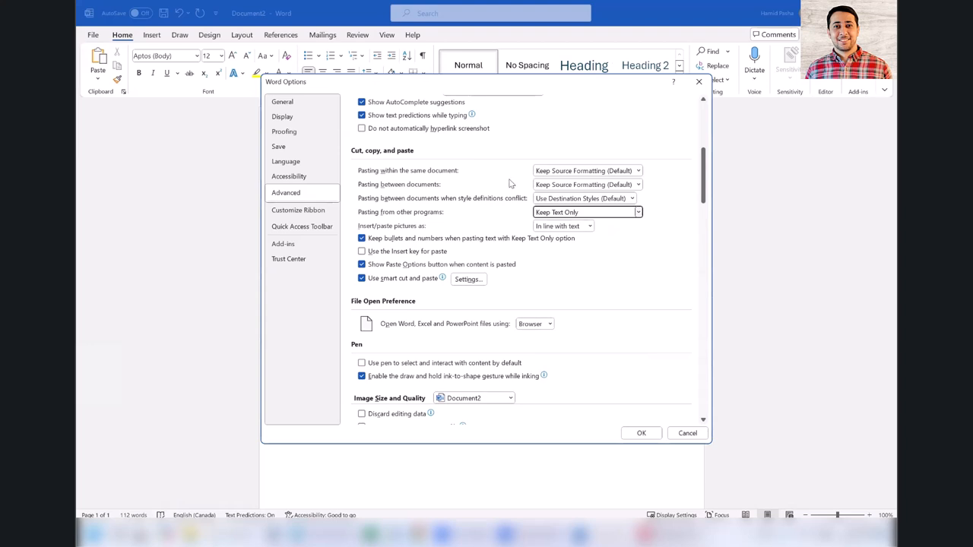
{"action": "left_click", "coordinate": [637, 184]}
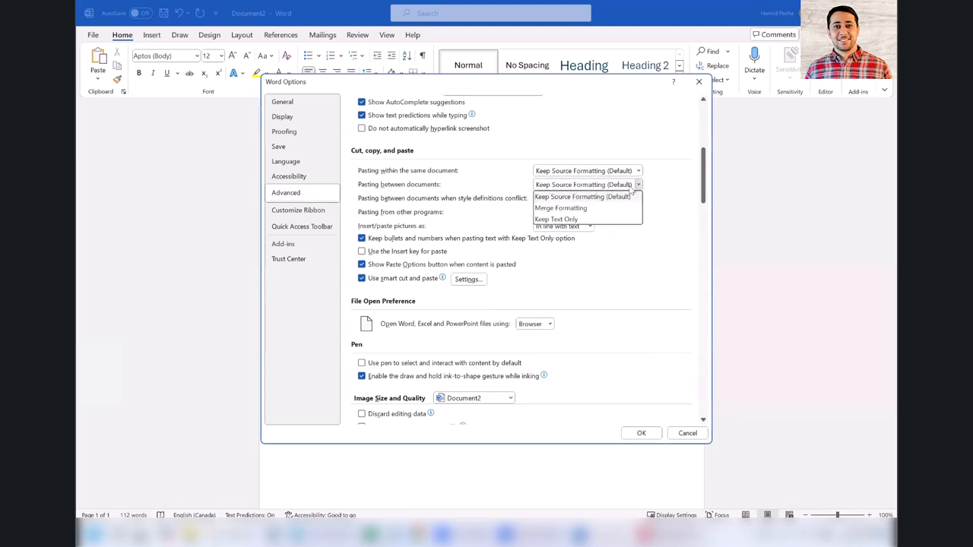
{"action": "left_click", "coordinate": [656, 187]}
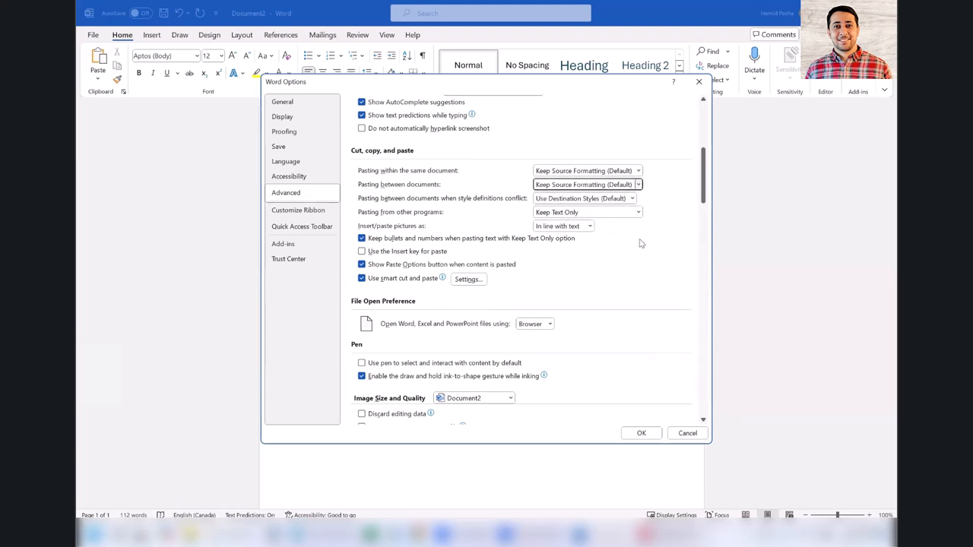
{"action": "left_click", "coordinate": [642, 433]}
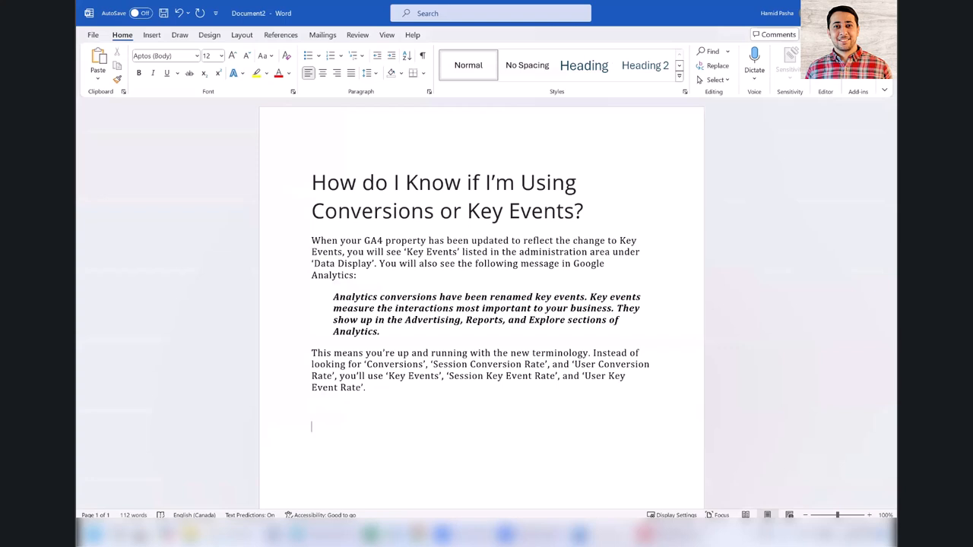
{"action": "type", "text": "+++++++++++++++++"}
Step: Start a new line below the row of plus signs under the article
{"action": "key", "text": "Return"}
Step: Reselect and copy the same article section in Opera, then return to Word
{"action": "key", "text": "alt+Tab"}
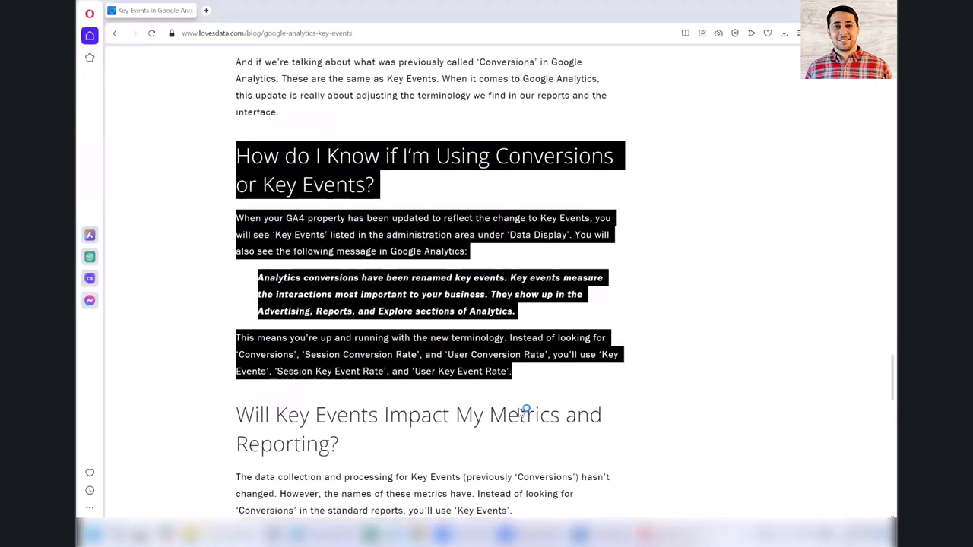
{"action": "left_click", "coordinate": [238, 156]}
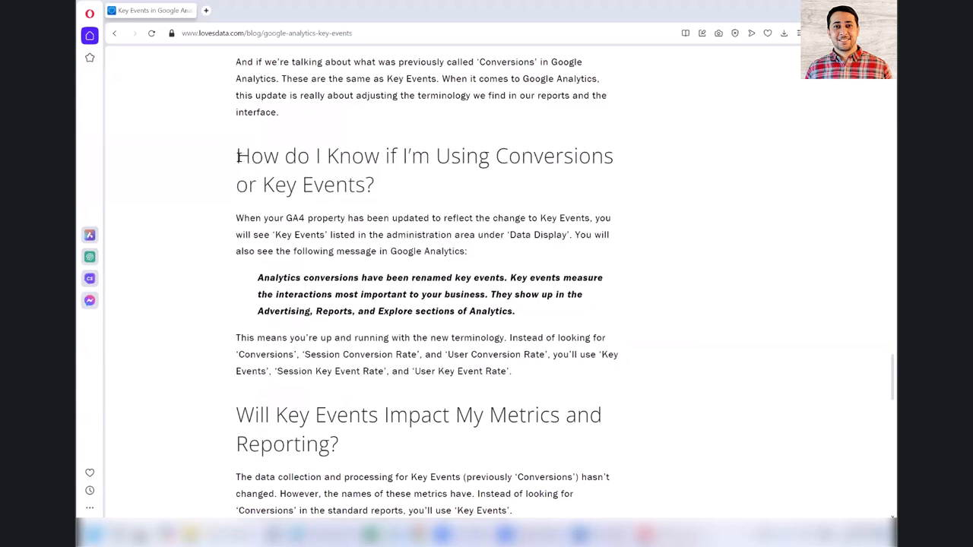
{"action": "left_click_drag", "start_coordinate": [238, 156], "coordinate": [542, 373]}
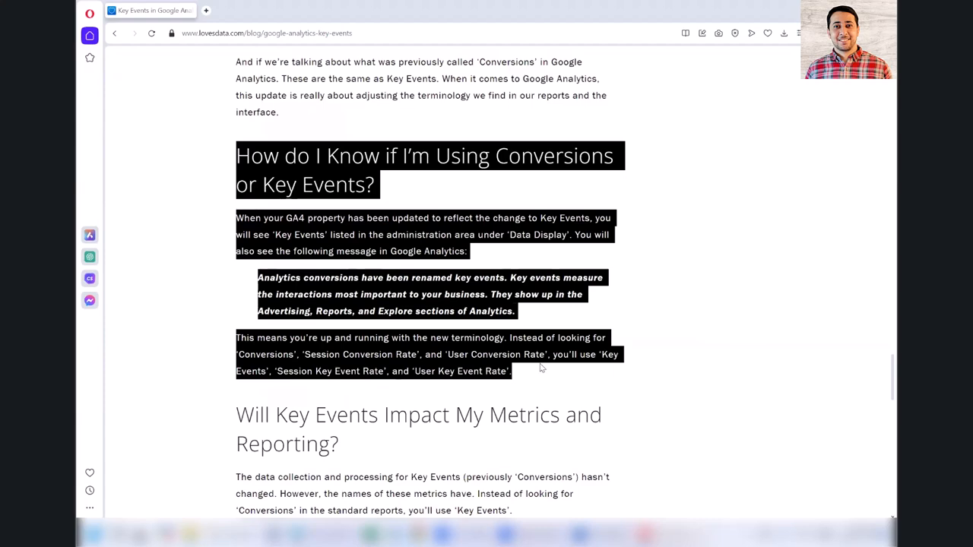
{"action": "key", "text": "ctrl+c"}
{"action": "key", "text": "alt+Tab"}
{"action": "left_click", "coordinate": [356, 395]}
{"action": "key", "text": "ctrl+v"}
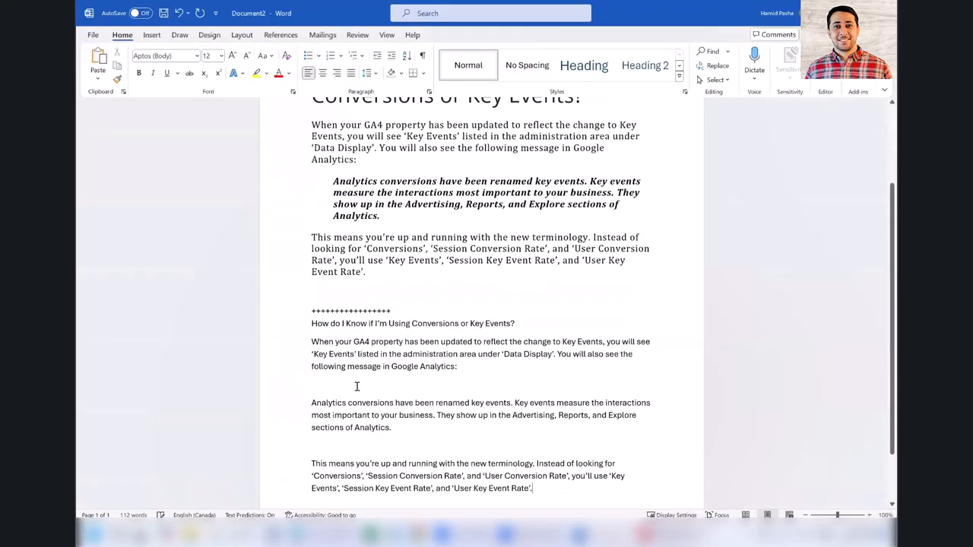
{"action": "scroll", "coordinate": [456, 381], "scroll_direction": "down", "scroll_amount": 2}
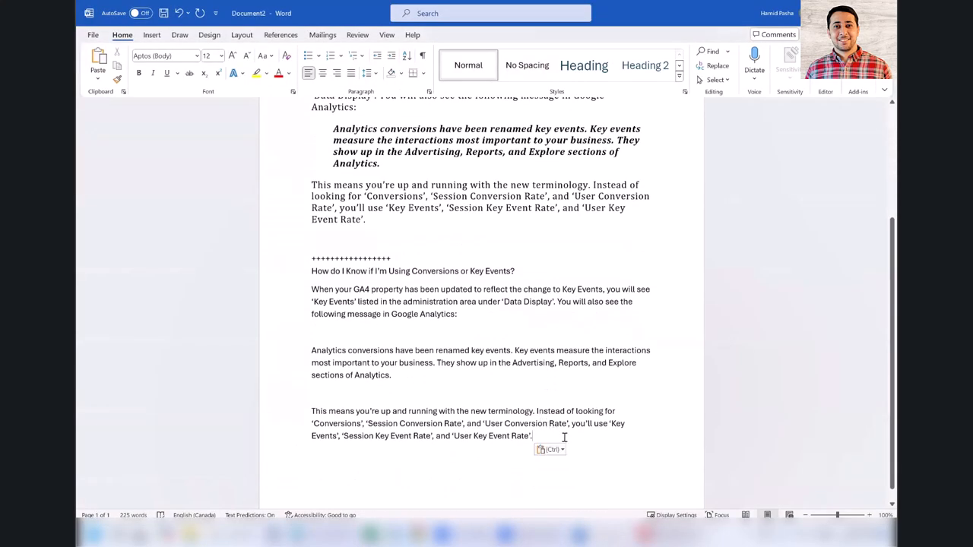
{"action": "left_click_drag", "start_coordinate": [565, 438], "coordinate": [301, 273]}
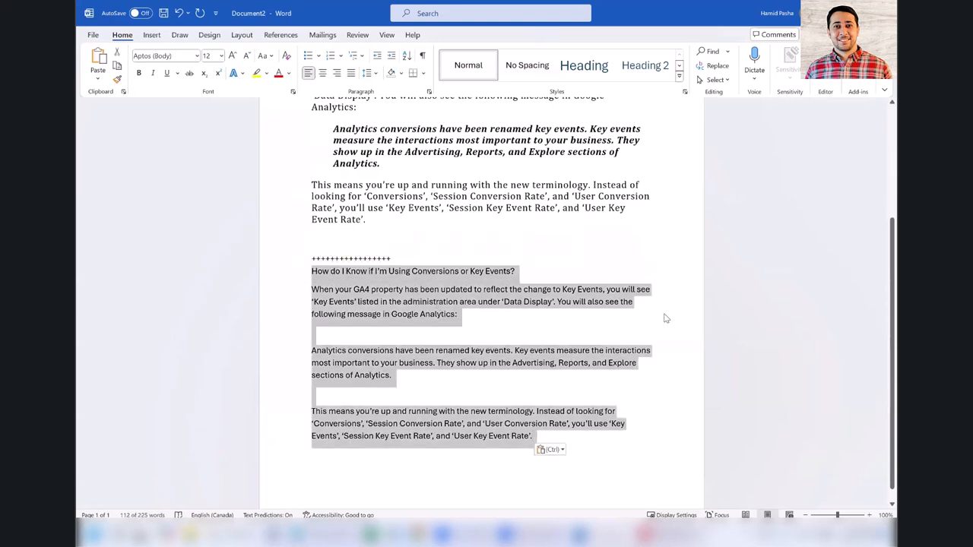
{"action": "left_click", "coordinate": [665, 340]}
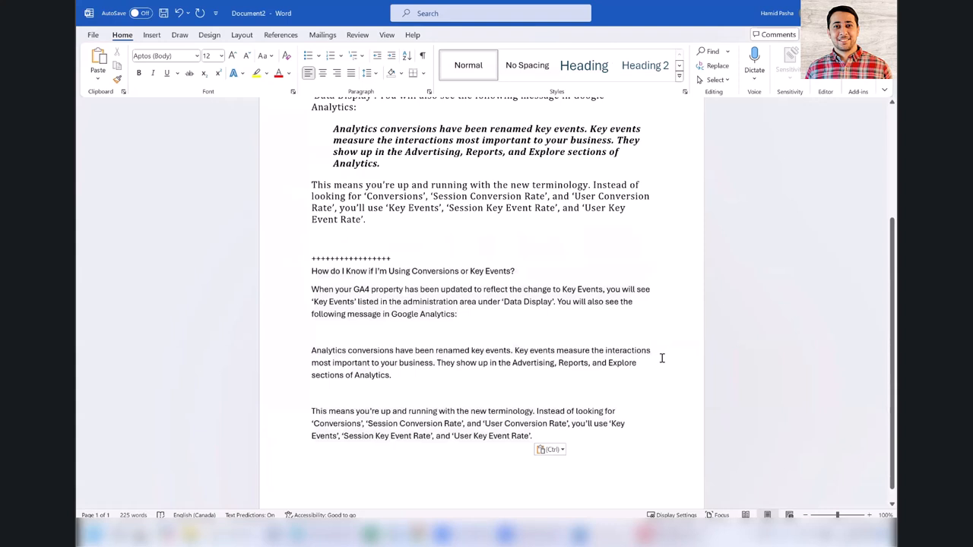